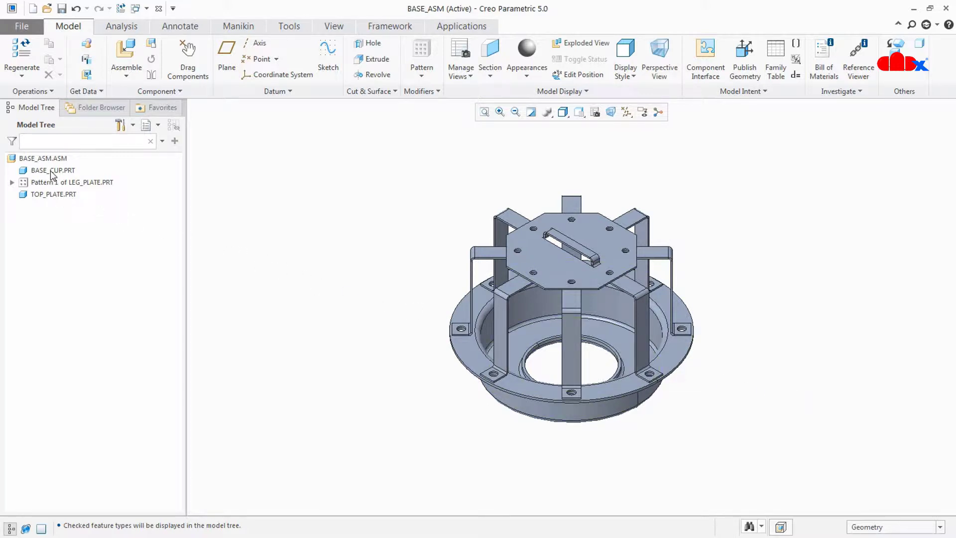
Step: Turn on Features in the model tree filters so datums and Insert Here appear
left_click(132, 125)
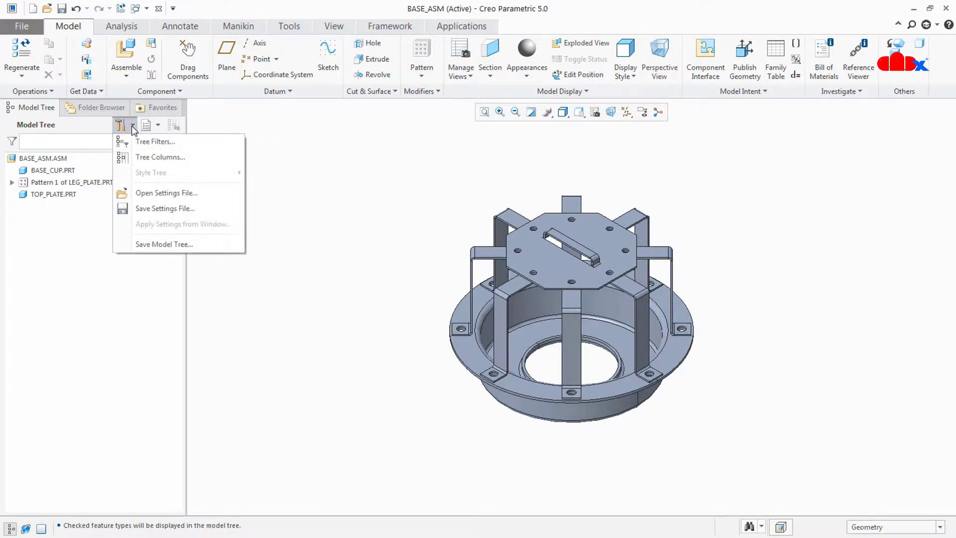
left_click(135, 142)
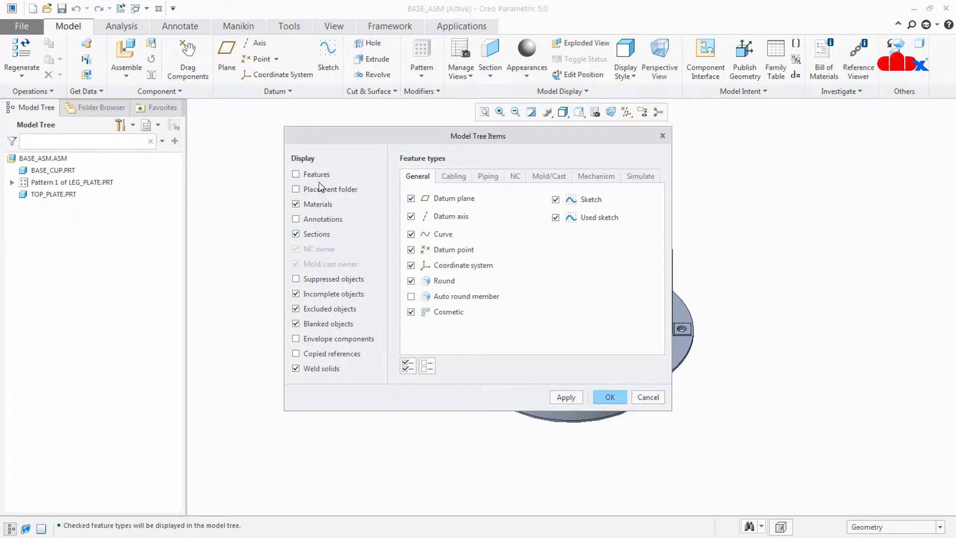
left_click(319, 175)
left_click(574, 399)
left_click(605, 397)
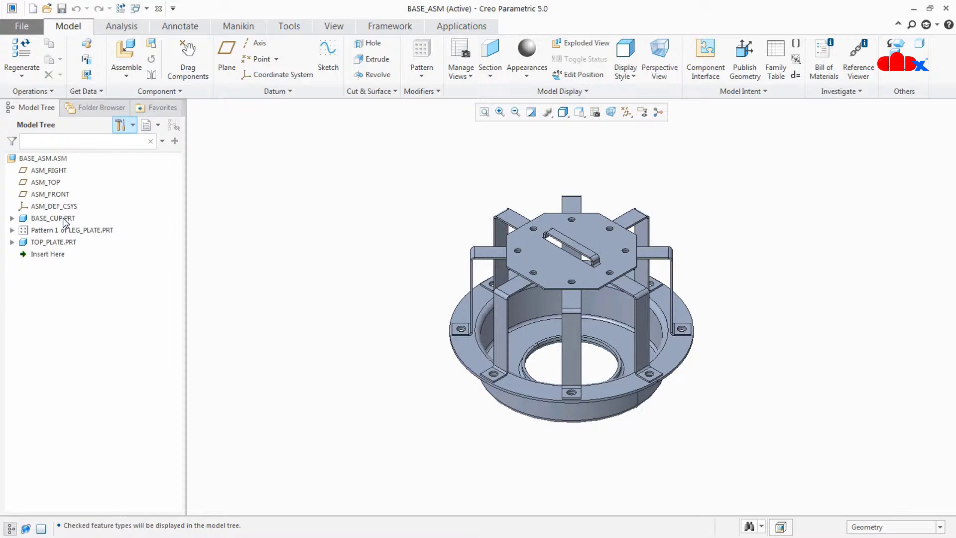
Step: Apply the model tree filters with Suppressed objects switched off
left_click(132, 126)
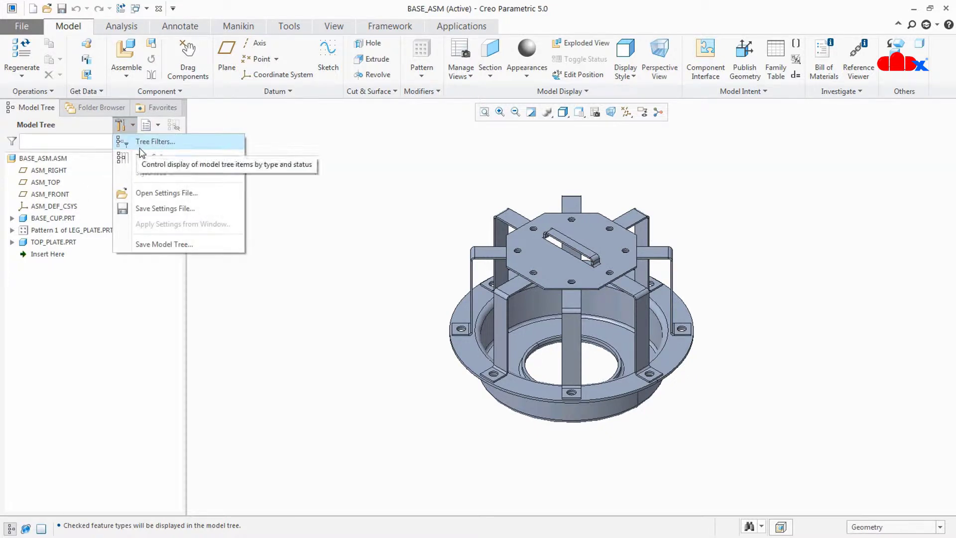
left_click(141, 146)
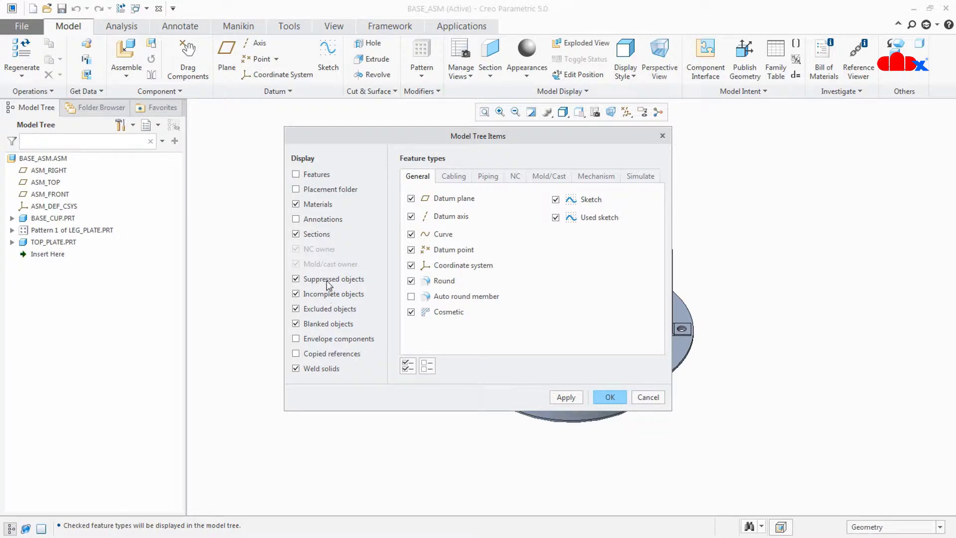
left_click(327, 280)
left_click(568, 397)
left_click(608, 396)
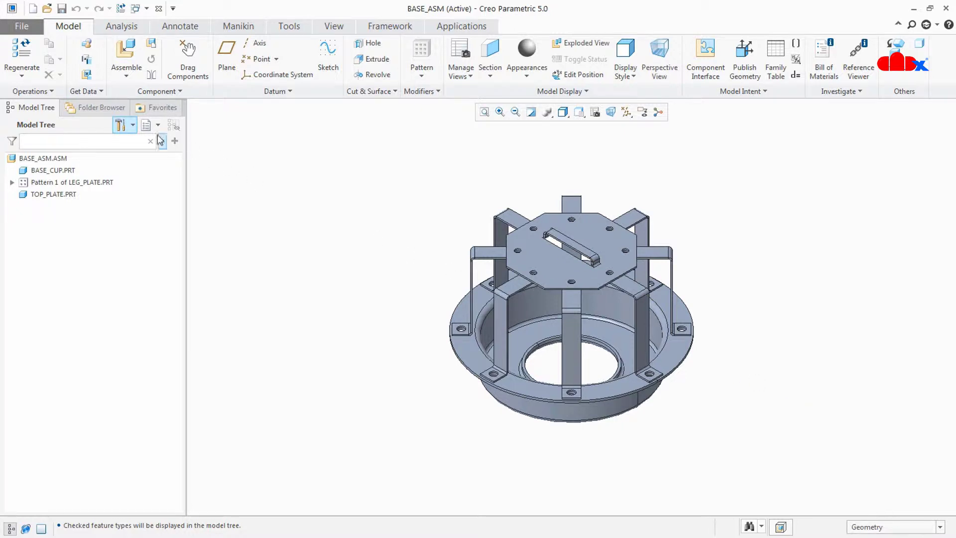
Step: Apply the tree filters with both Features and Suppressed objects checked
left_click(133, 126)
left_click(136, 142)
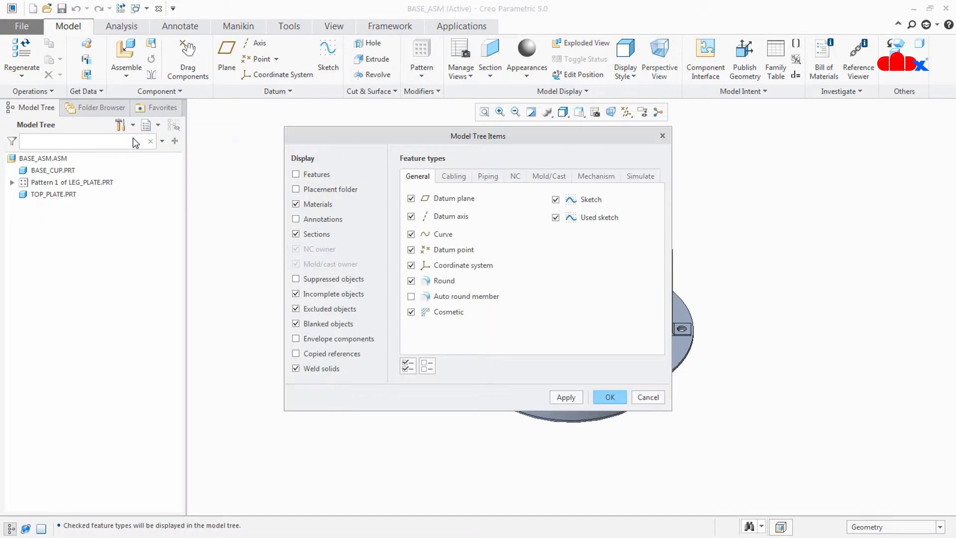
left_click(320, 175)
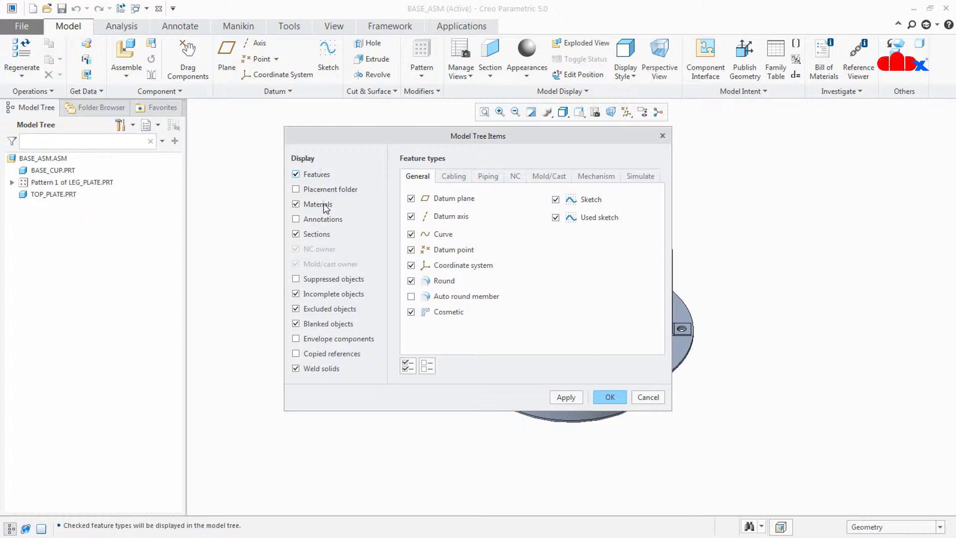
left_click(325, 279)
left_click(574, 397)
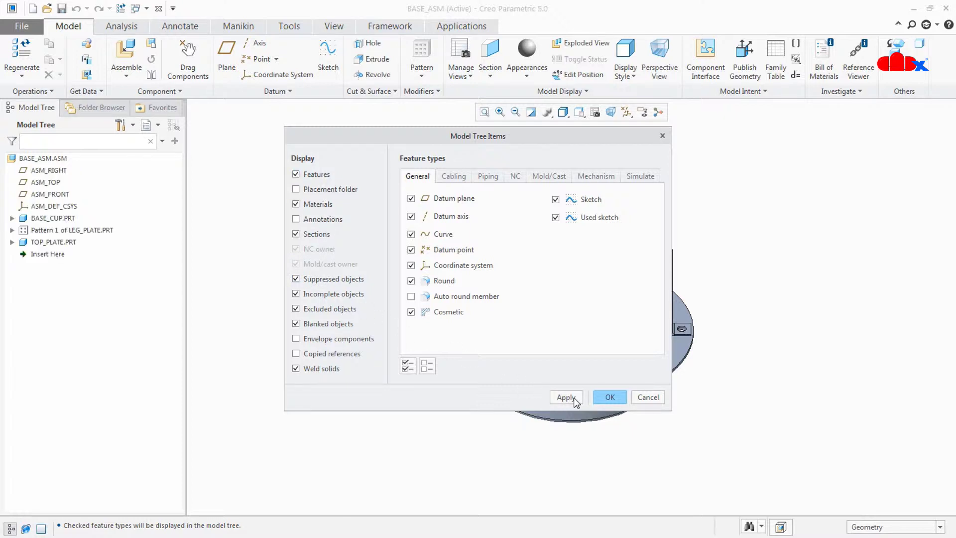
left_click(608, 397)
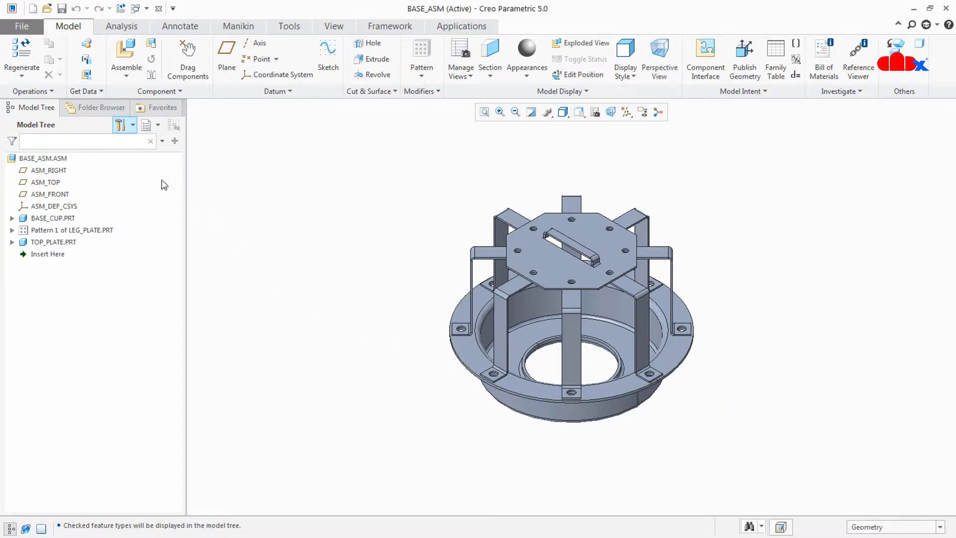
Step: Save the tree settings file as tree.cfg in C:\Program Files\PTC\Creo 5.0.0.0\Common Files\text
left_click(133, 126)
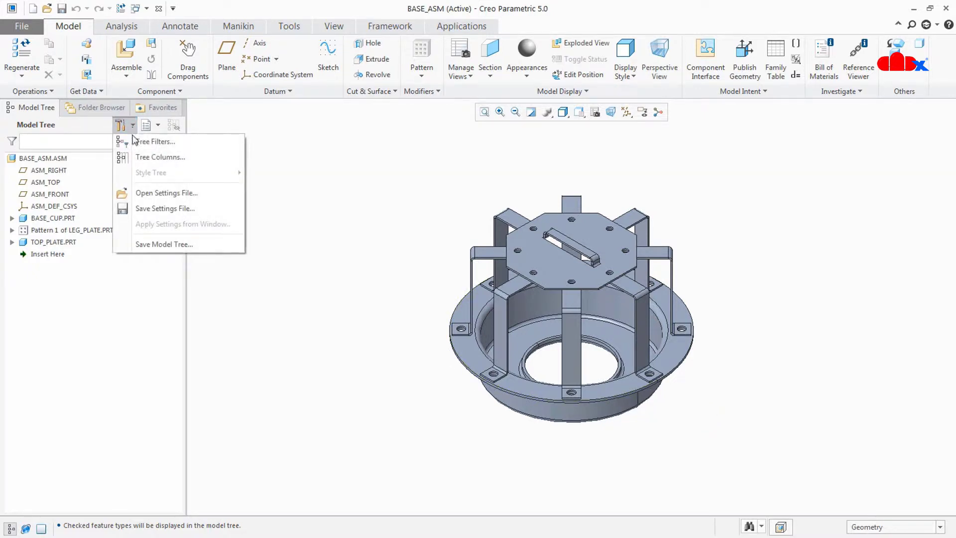
left_click(147, 210)
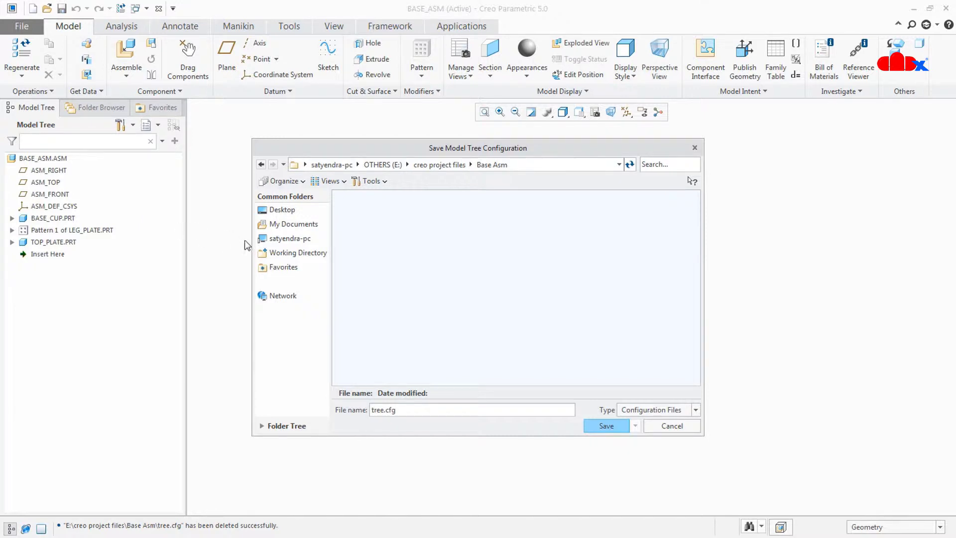
left_click(298, 243)
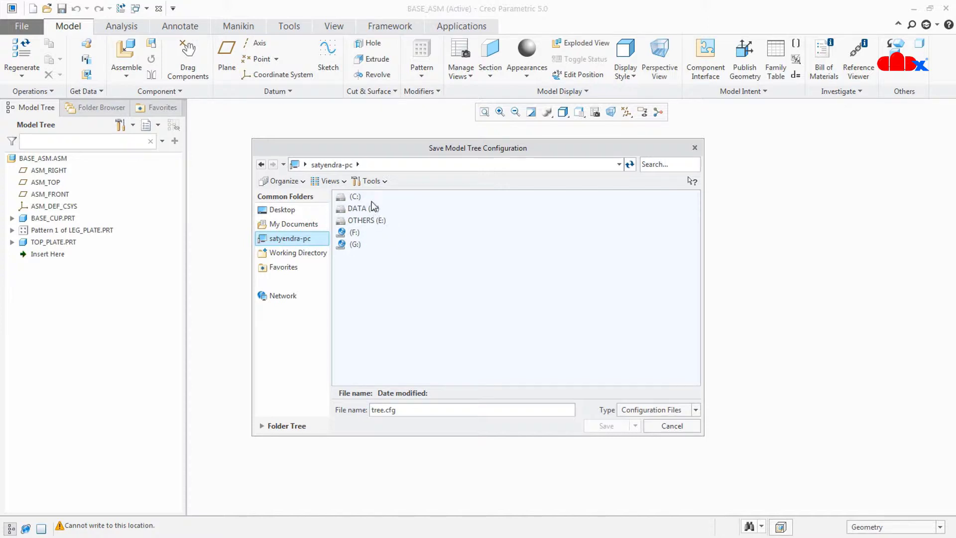
double_click(357, 197)
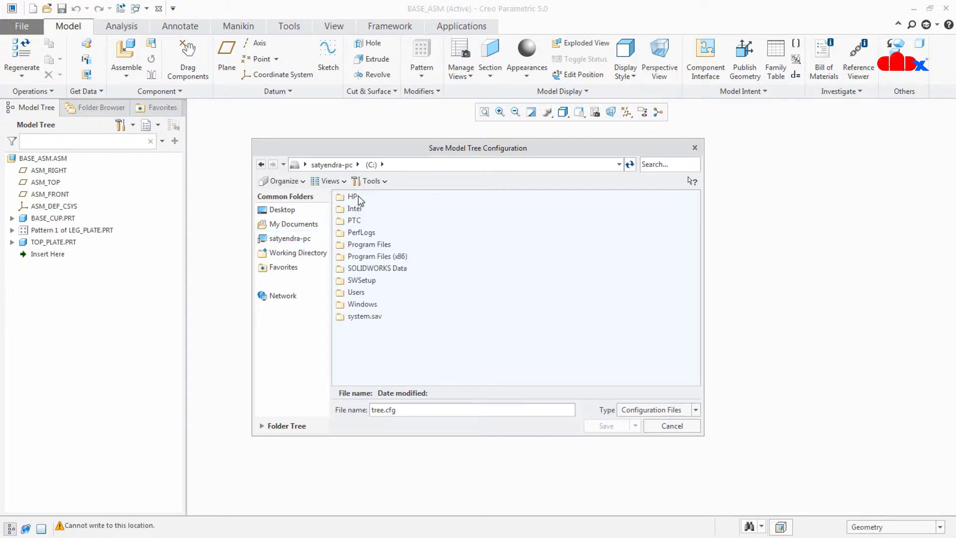
double_click(382, 244)
double_click(358, 374)
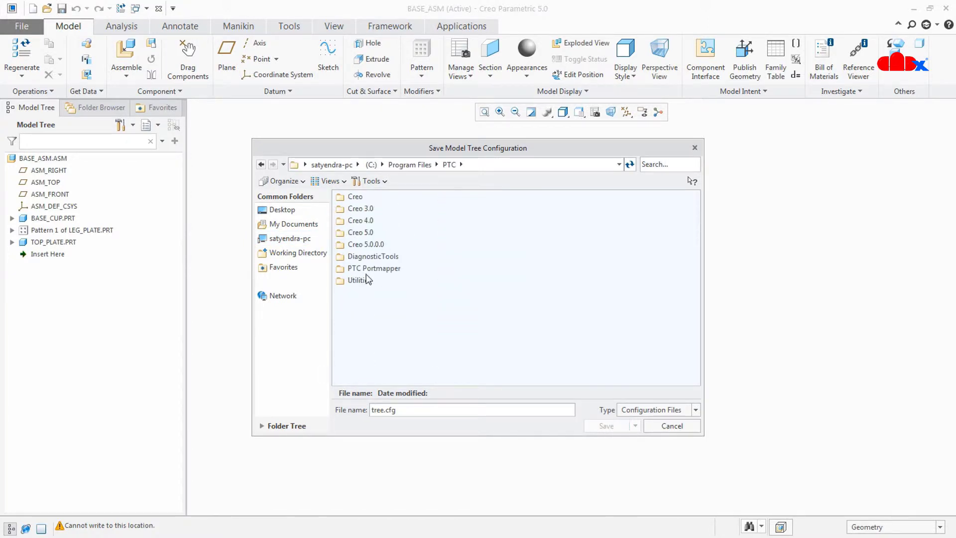
double_click(367, 245)
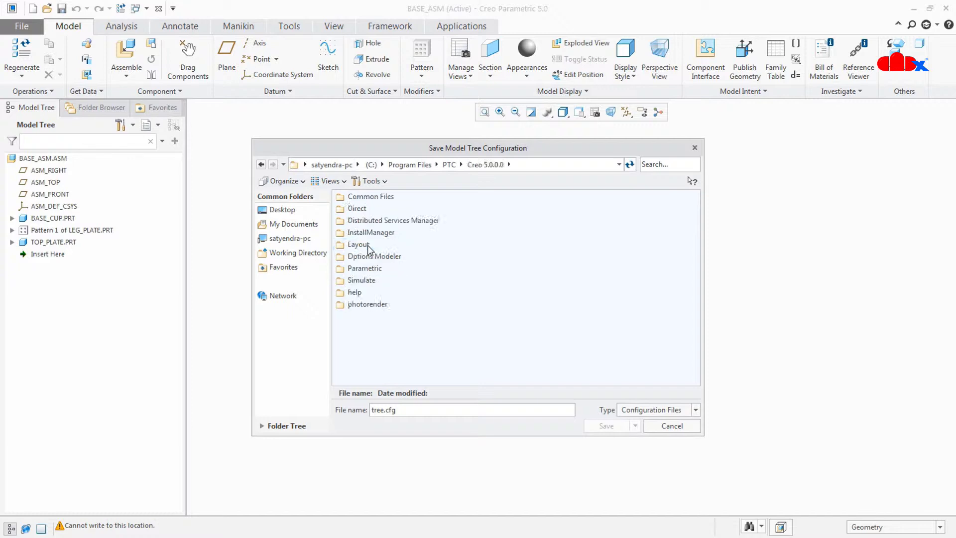
double_click(372, 198)
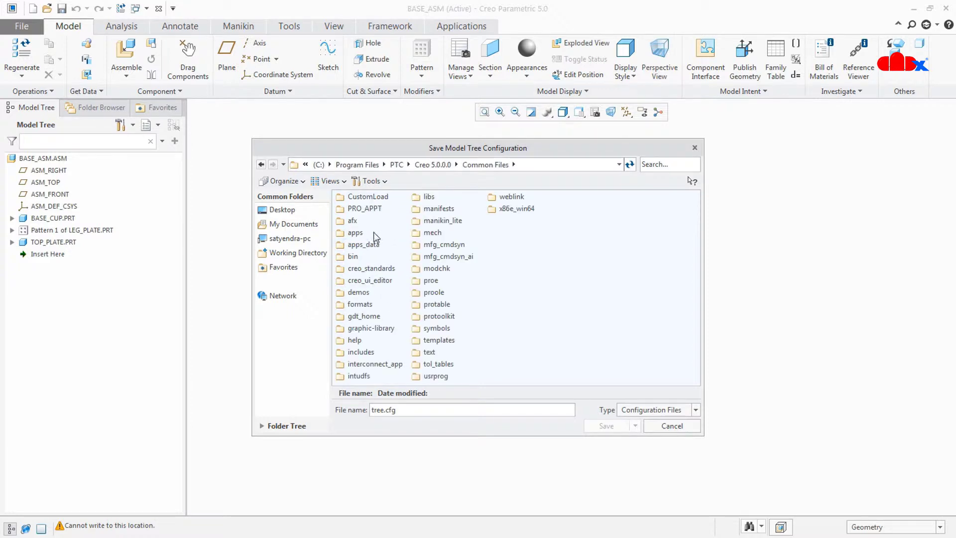
double_click(423, 352)
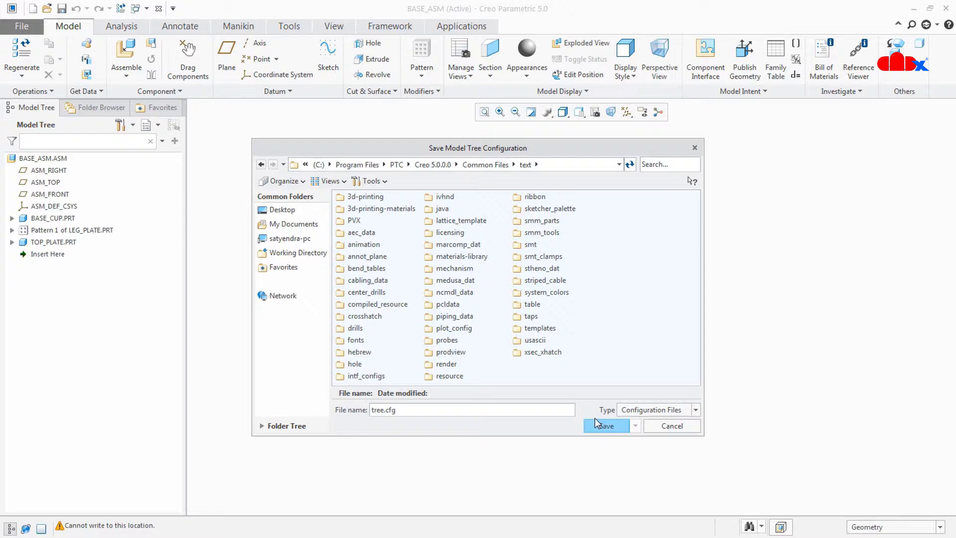
left_click(604, 427)
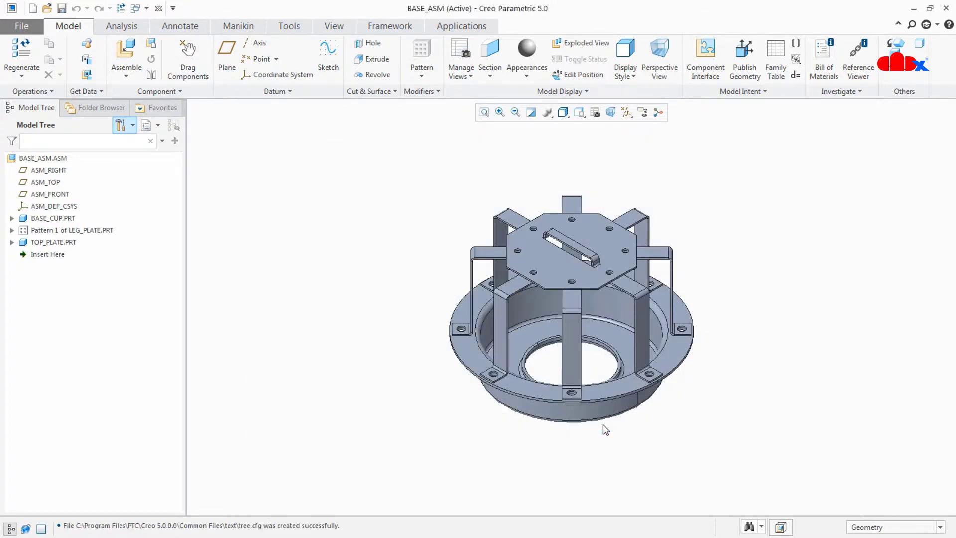
Step: In Creo Parametric Options, search the config.pro options for the keyword 'tree'
left_click(23, 26)
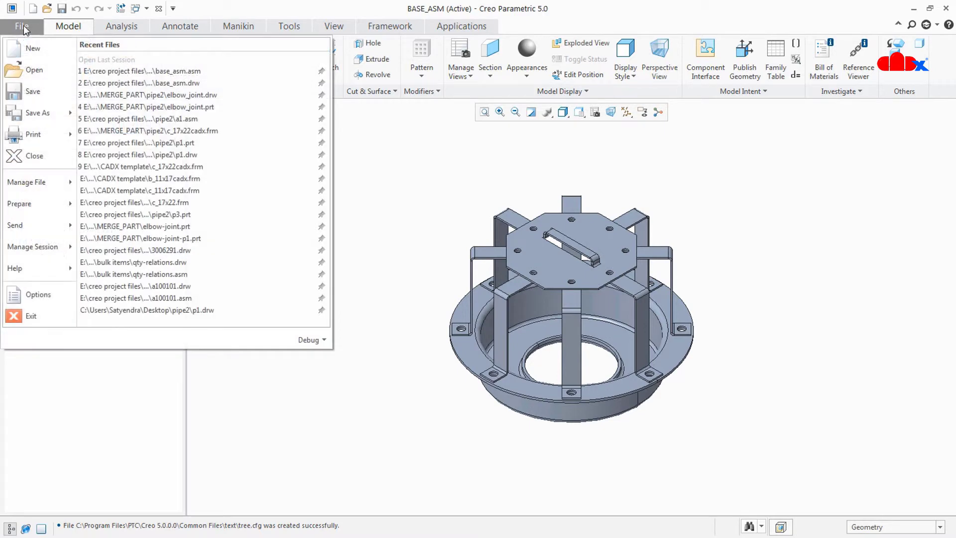
left_click(44, 294)
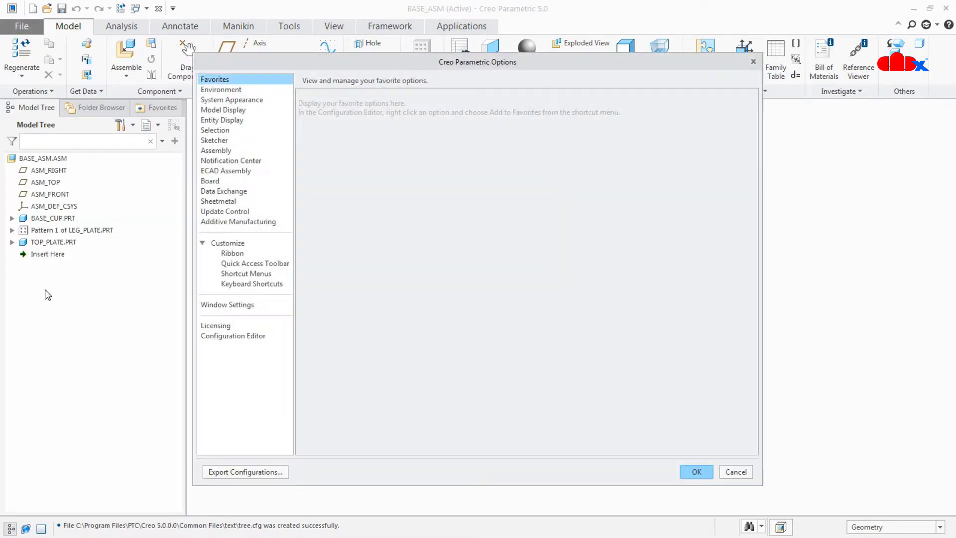
left_click(258, 337)
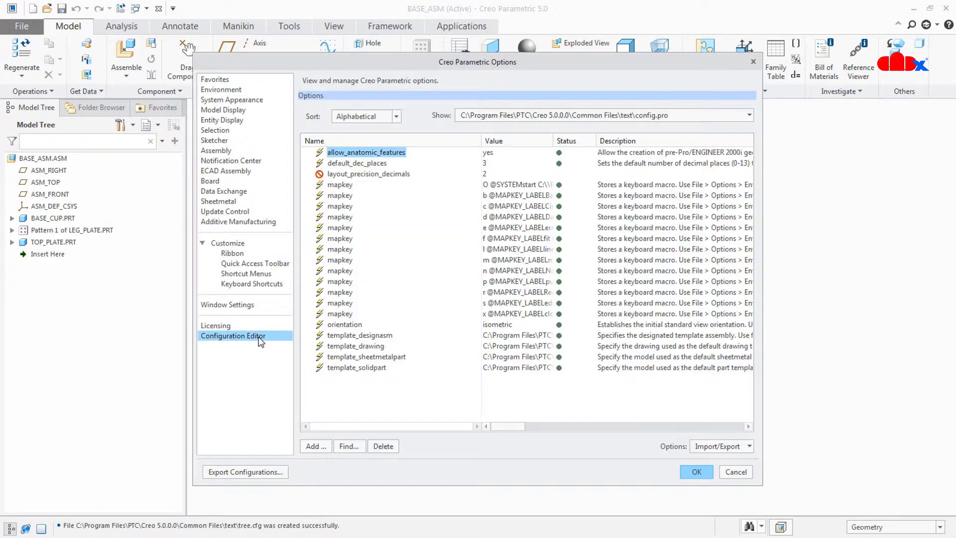
left_click(351, 447)
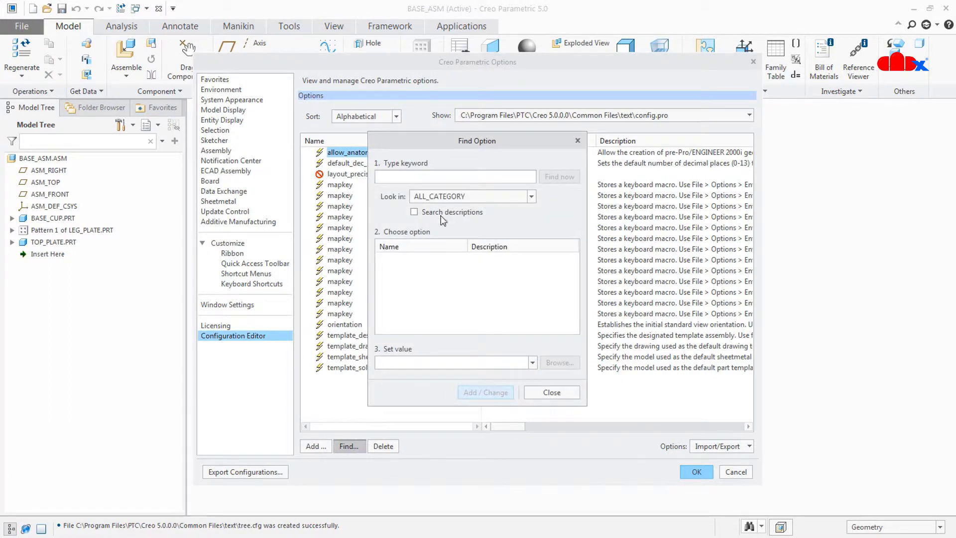
type("tree")
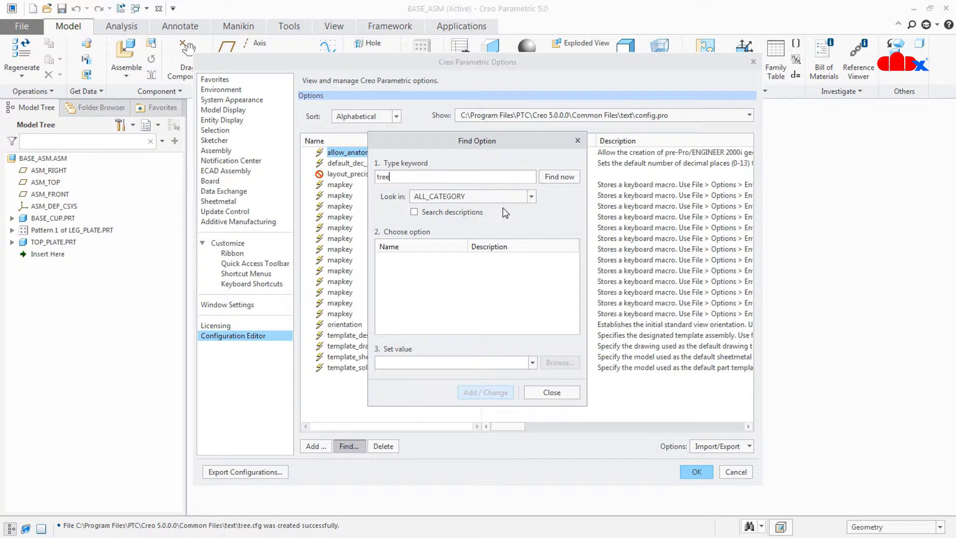
left_click(570, 178)
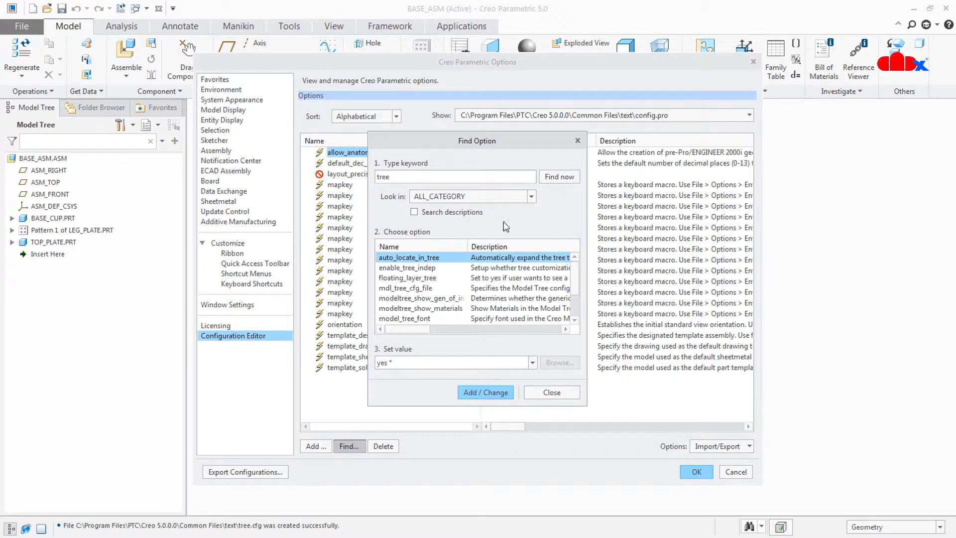
Step: Set mdl_tree_cfg_file to tree.cfg from the text folder and add it
left_click(409, 289)
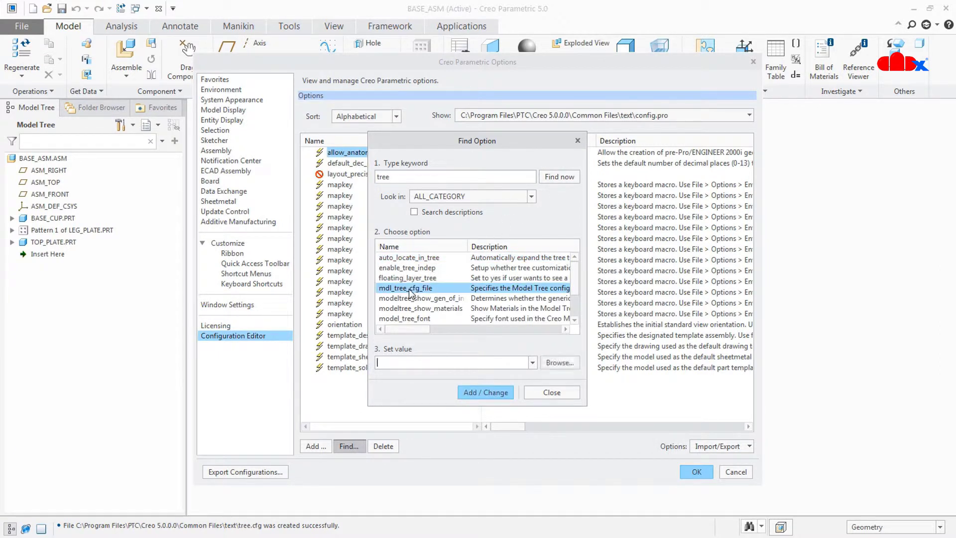
left_click(559, 363)
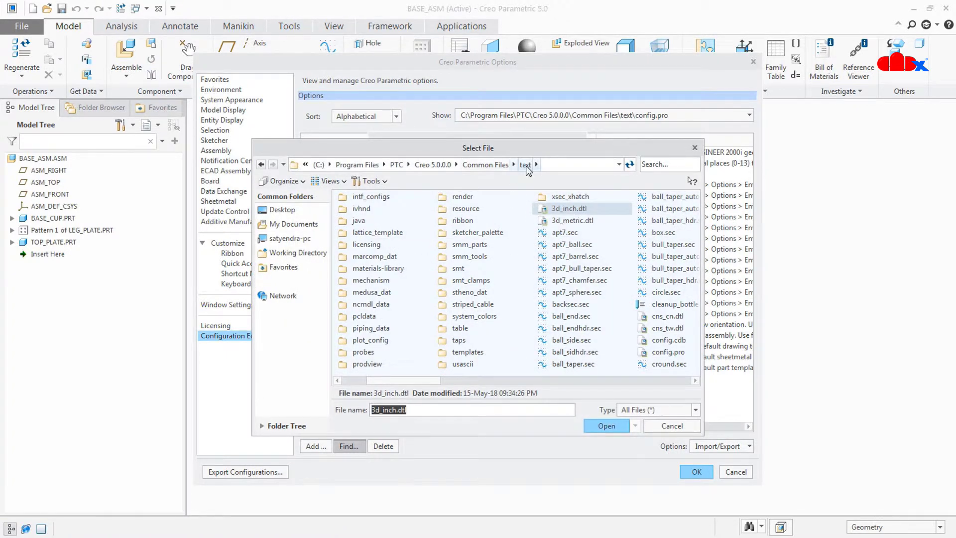
scroll(581, 272, "down", 2)
scroll(581, 272, "down", 10)
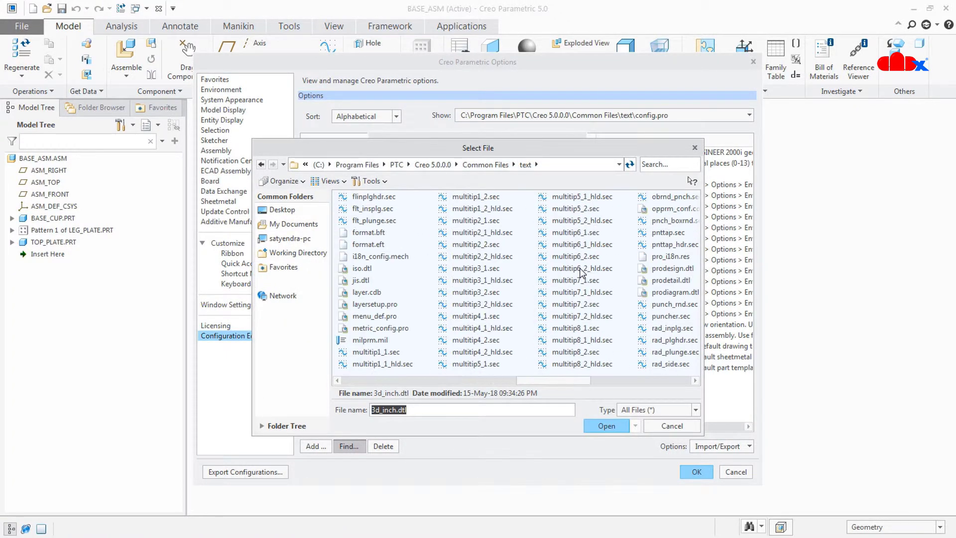
left_click(468, 281)
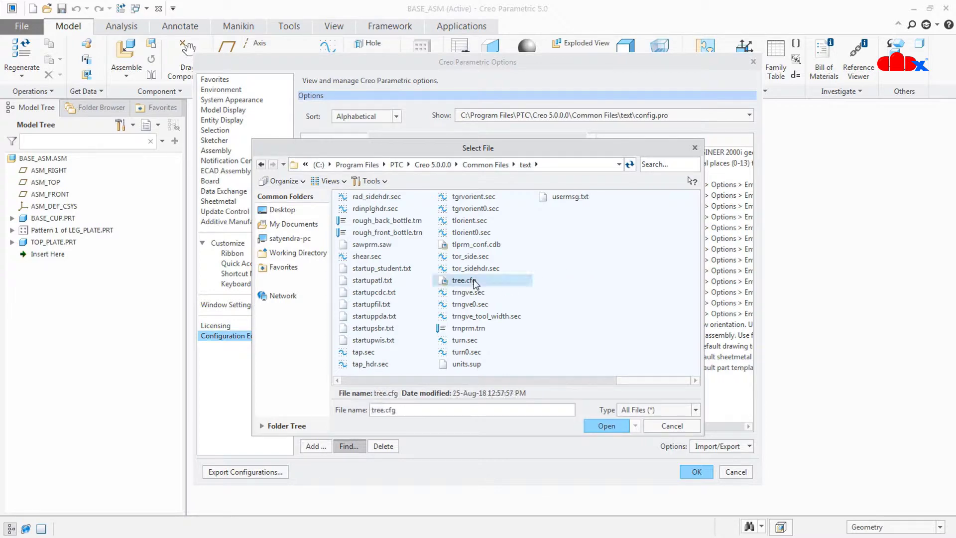
left_click(599, 422)
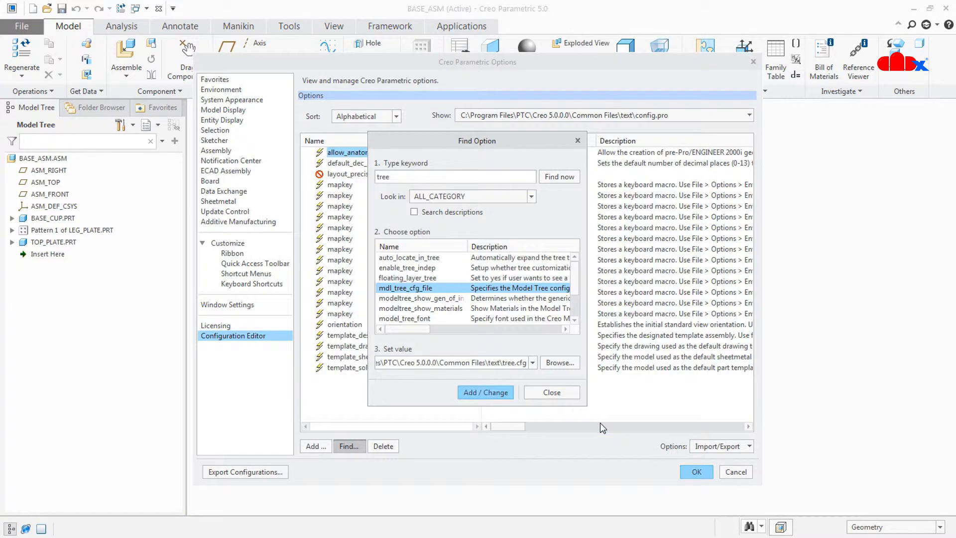
left_click(503, 392)
left_click(551, 392)
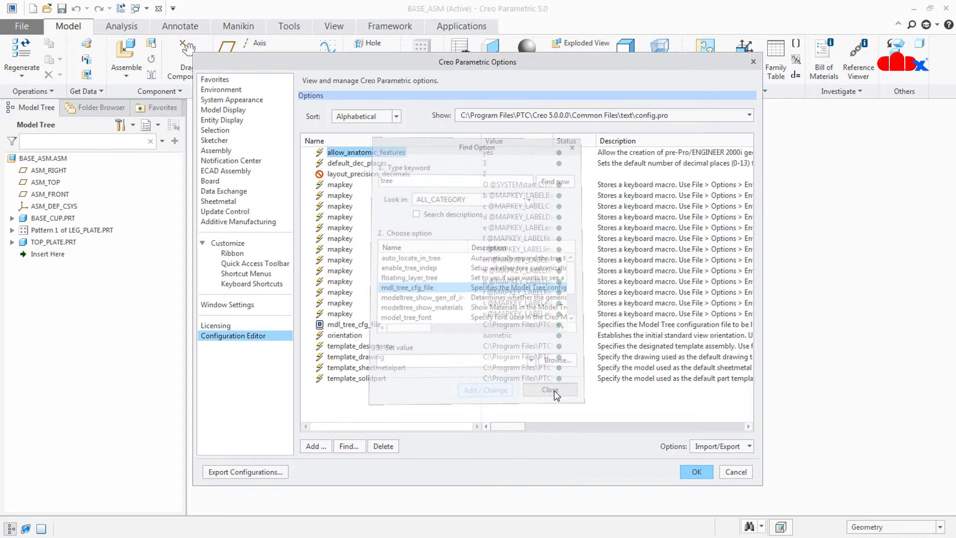
Step: Apply the options and overwrite config.pro in C:\Program Files\PTC\Creo 5.0.0.0\Common Files\text
left_click(696, 472)
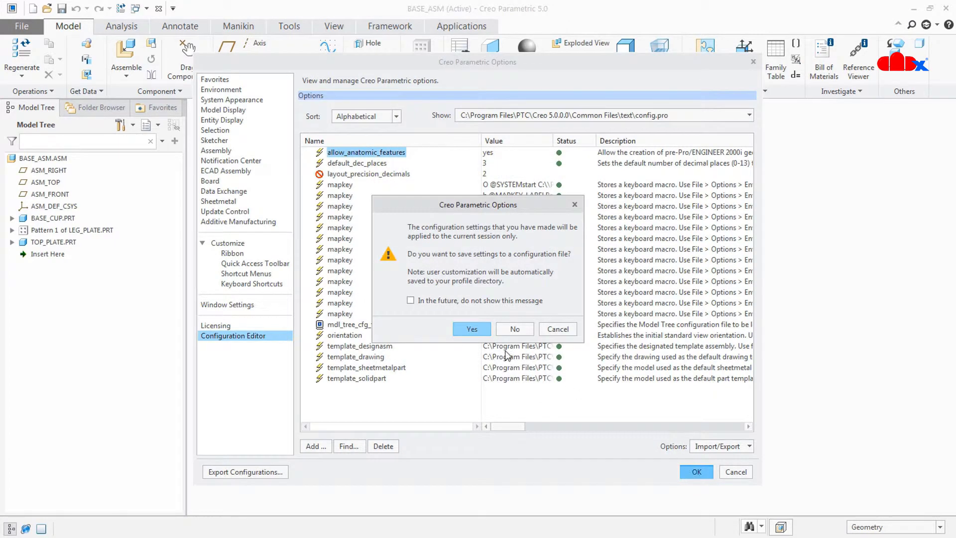
left_click(471, 329)
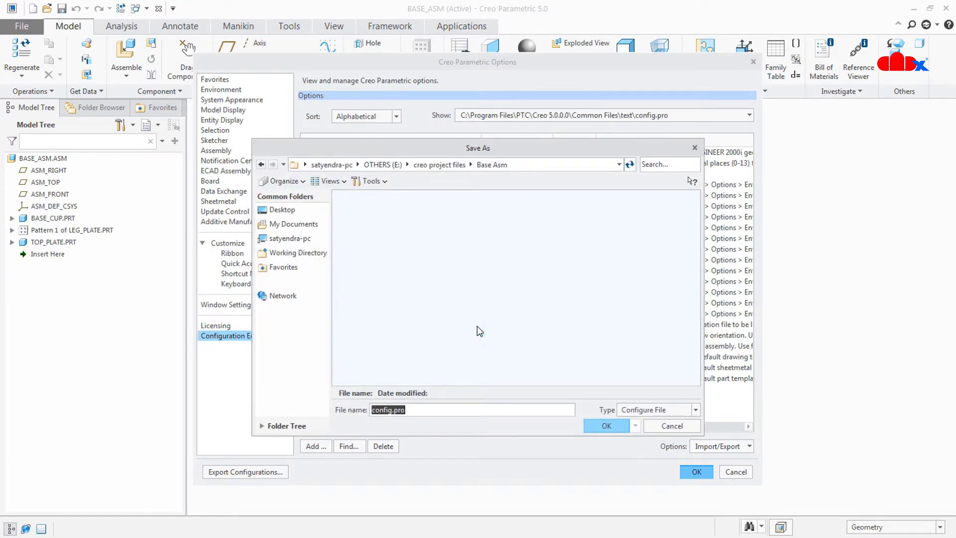
left_click(285, 241)
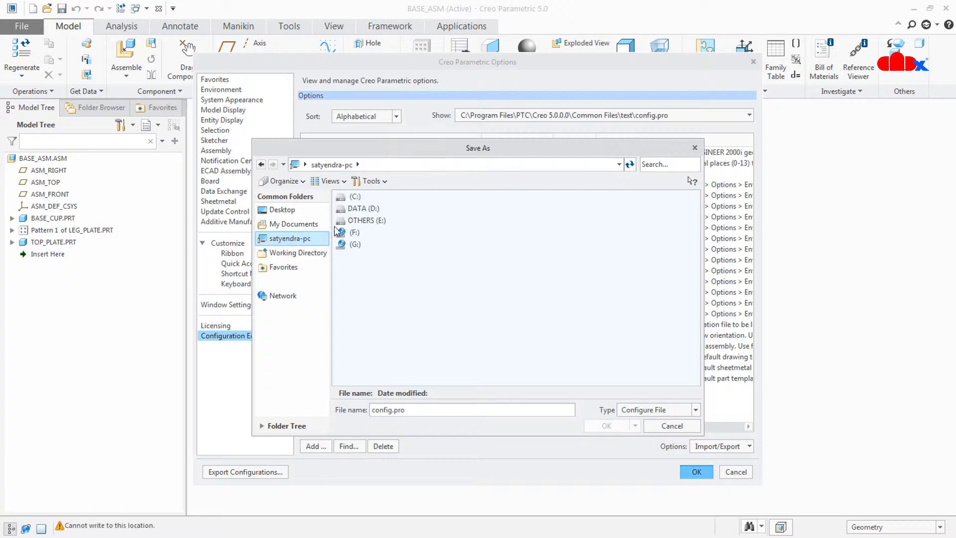
double_click(351, 197)
double_click(381, 244)
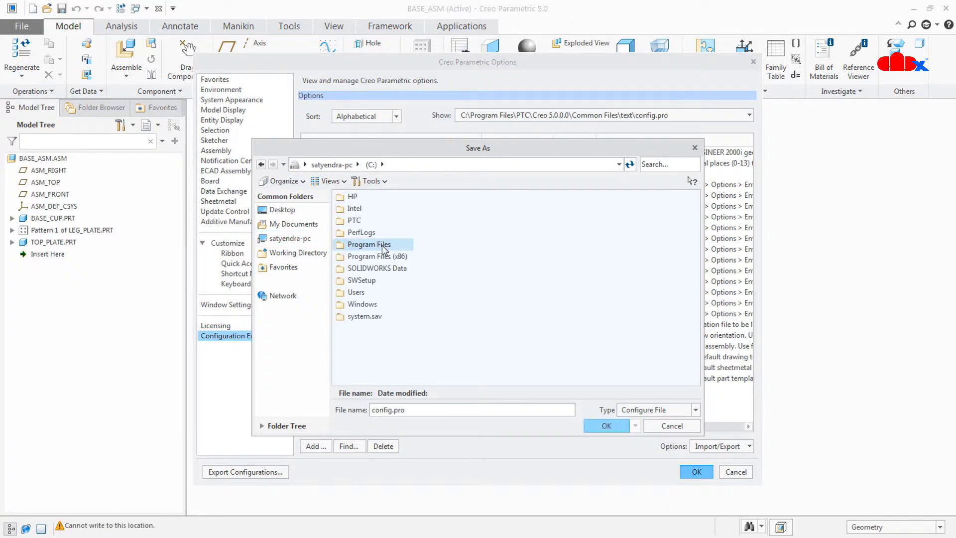
double_click(357, 376)
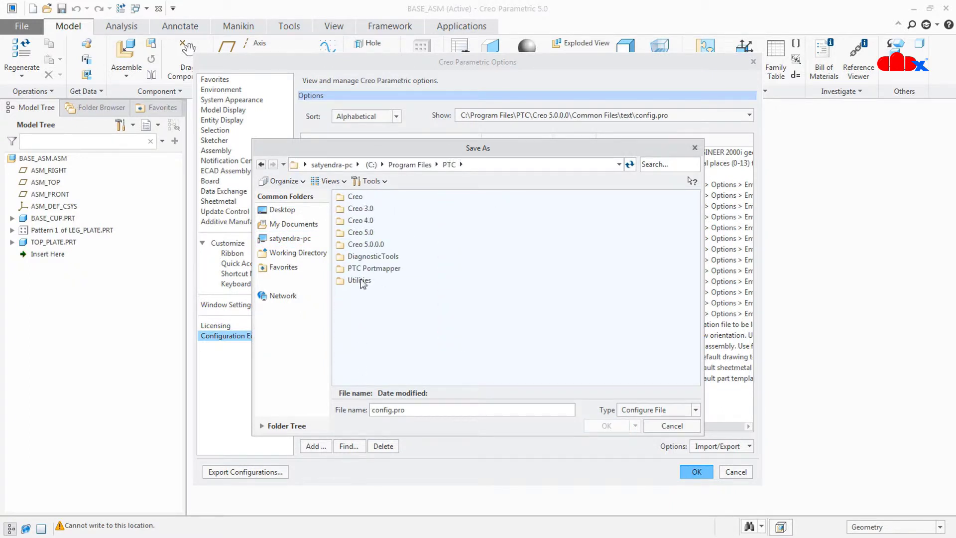
double_click(381, 244)
double_click(377, 198)
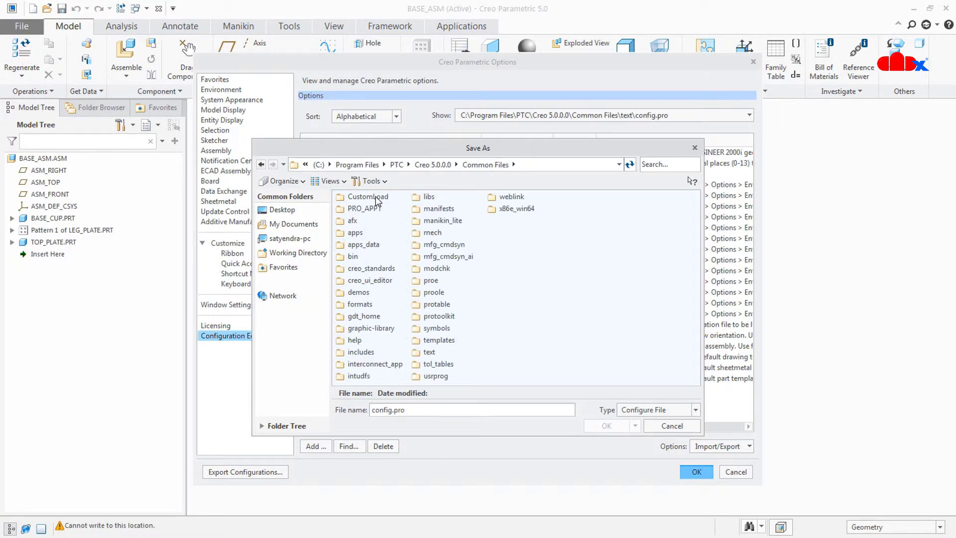
double_click(423, 353)
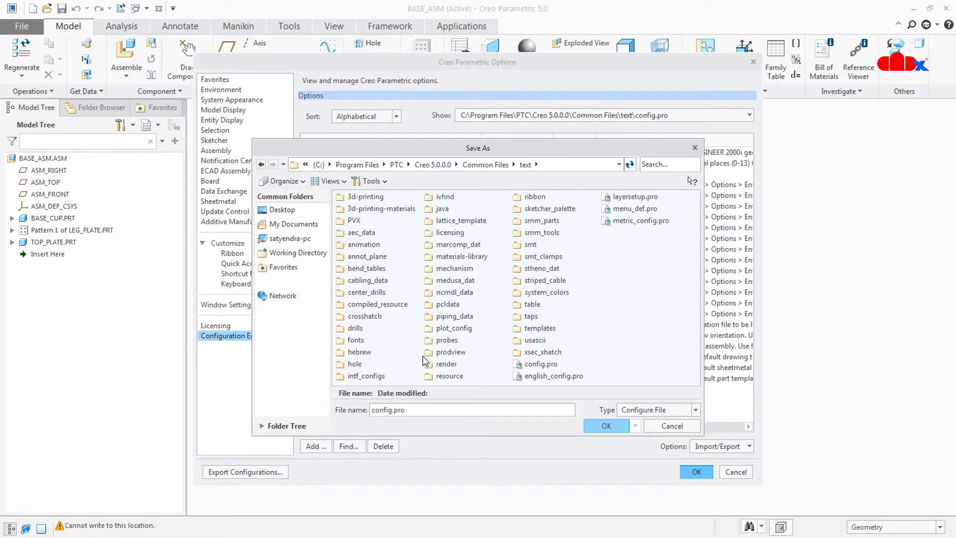
left_click(525, 364)
left_click(608, 425)
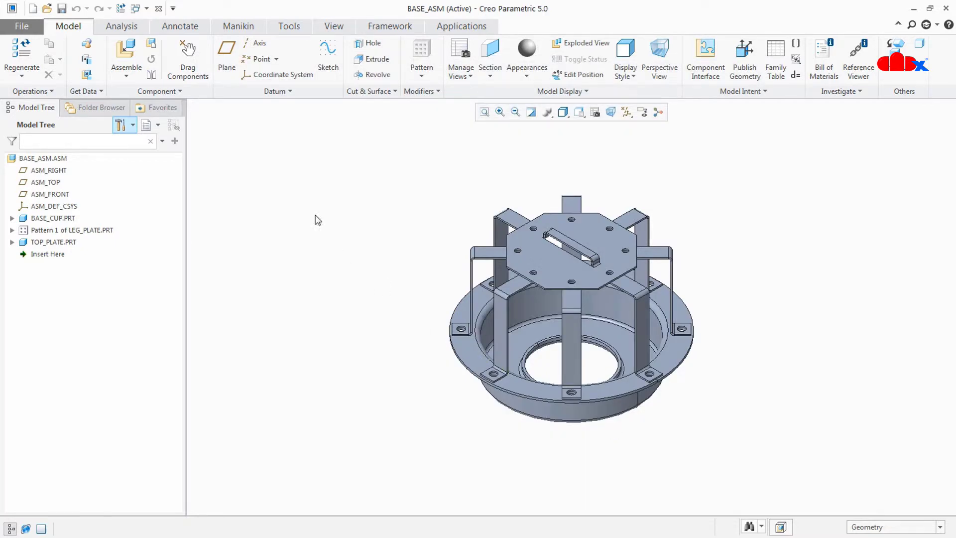
Step: Close BASE_ASM, erase undisplayed objects, and reopen base_asm.asm
left_click(159, 8)
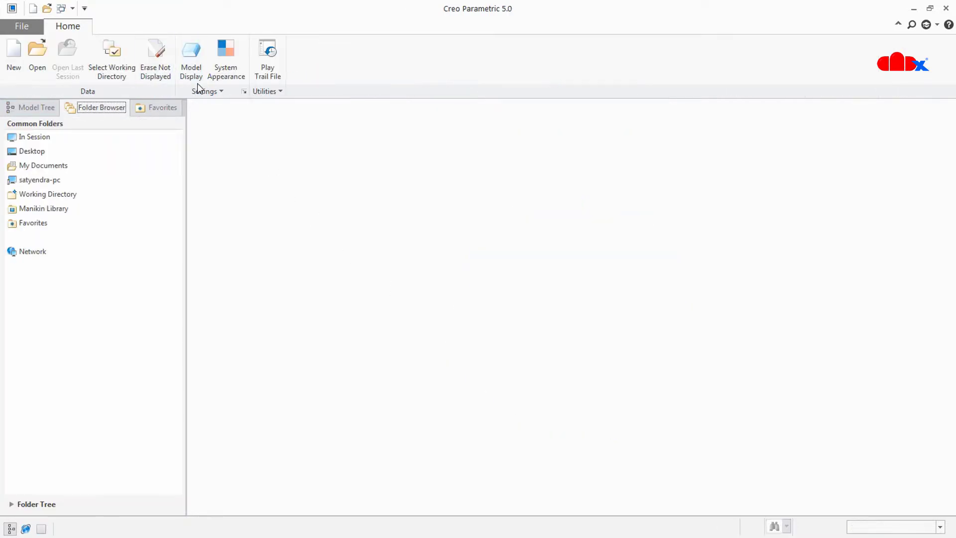
left_click(165, 76)
key("Return")
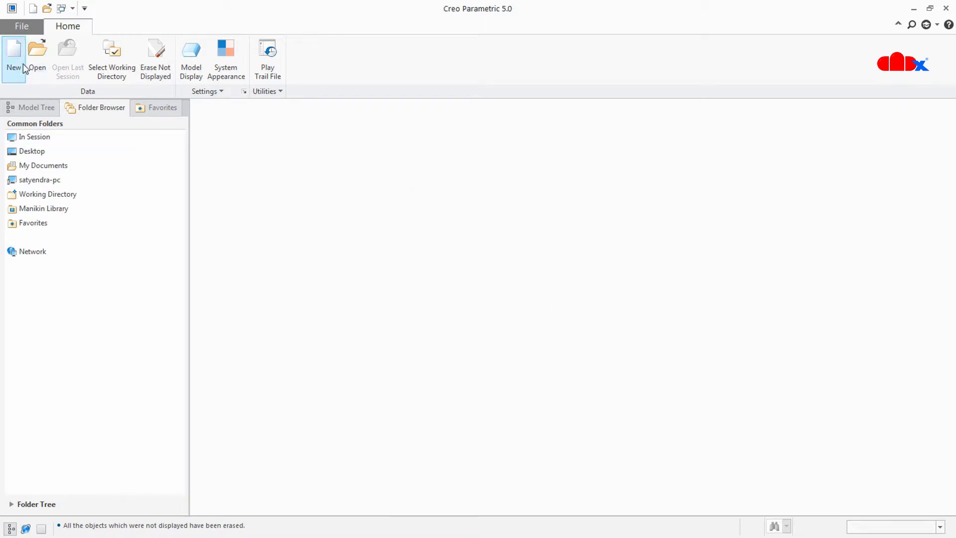
left_click(37, 55)
left_click(350, 209)
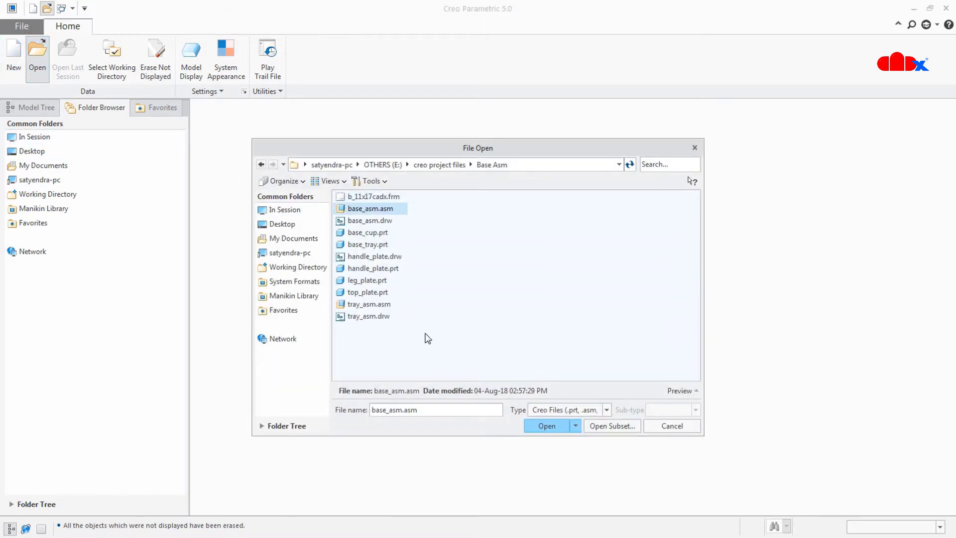
left_click(532, 427)
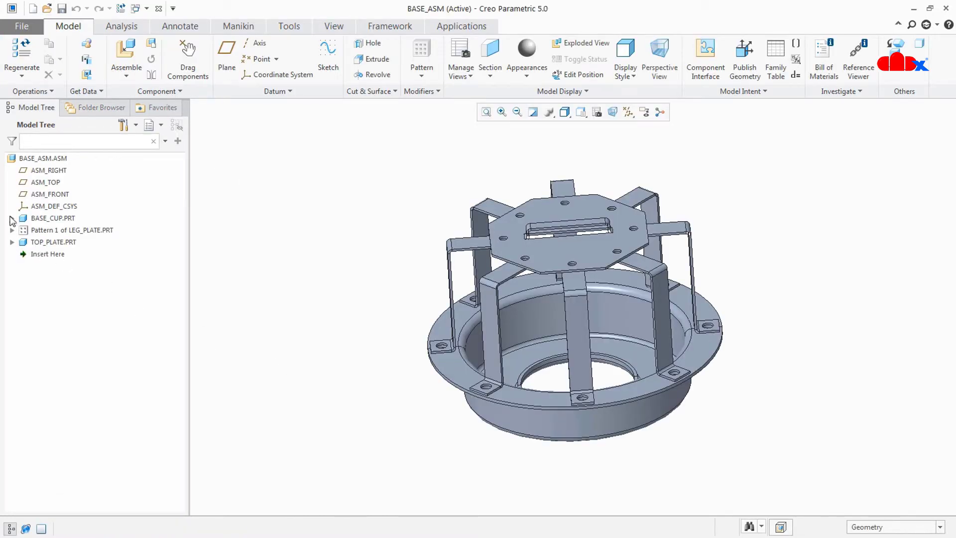
Step: Expand BASE_CUP.PRT, Pattern 1 and TOP_PLATE.PRT in the model tree
left_click(12, 218)
left_click(12, 350)
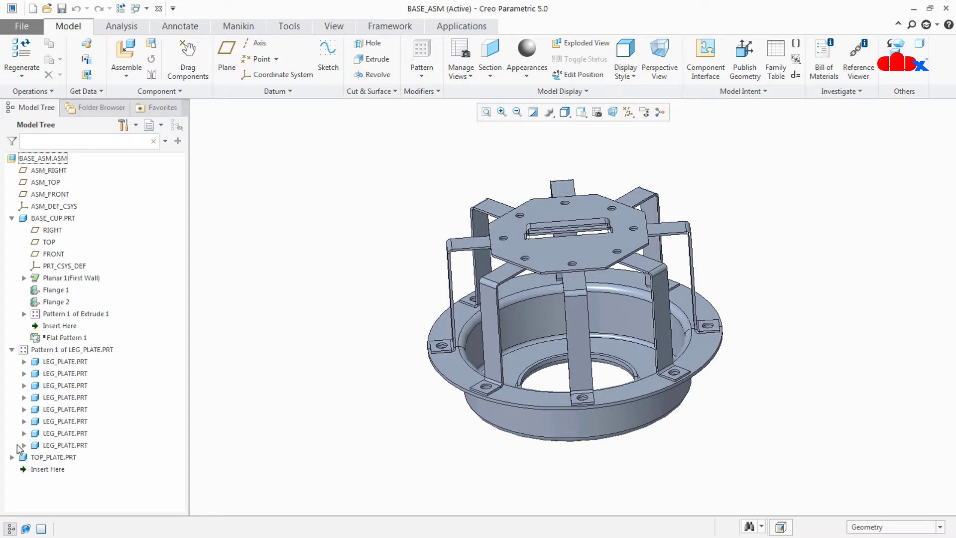
left_click(12, 457)
scroll(77, 458, "down", 2)
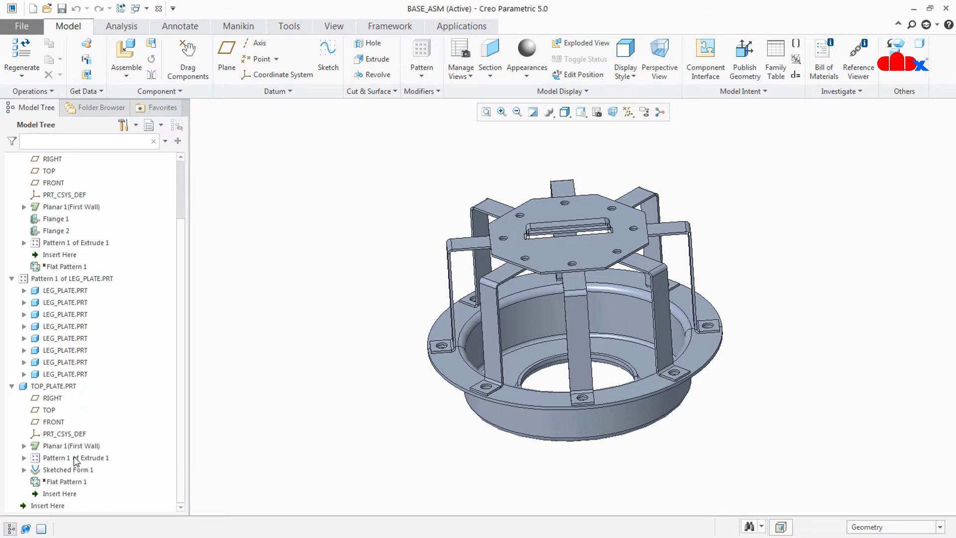
Step: Close BASE_ASM, erase the session, open tray_asm.asm, and expand BASE_TRAY.PRT
left_click(159, 11)
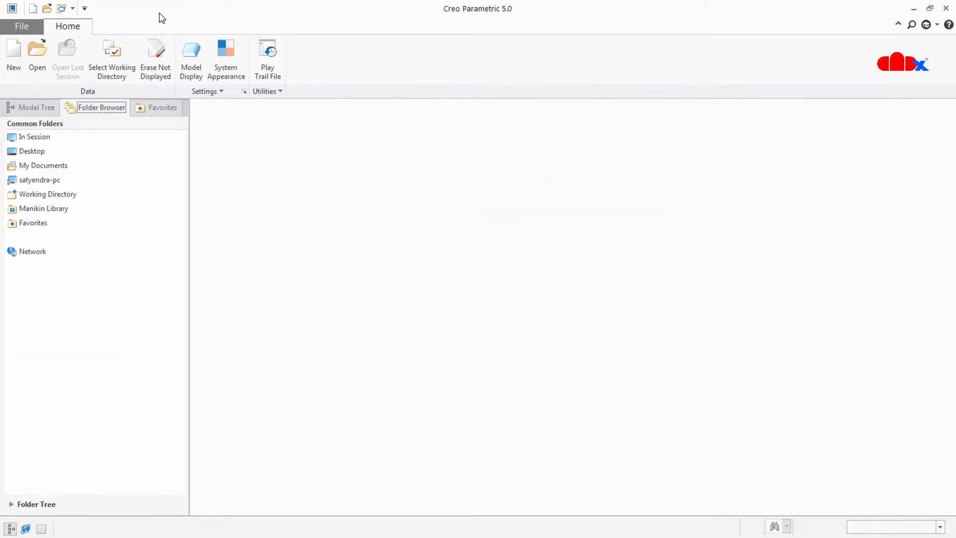
left_click(159, 72)
key("Return")
left_click(43, 65)
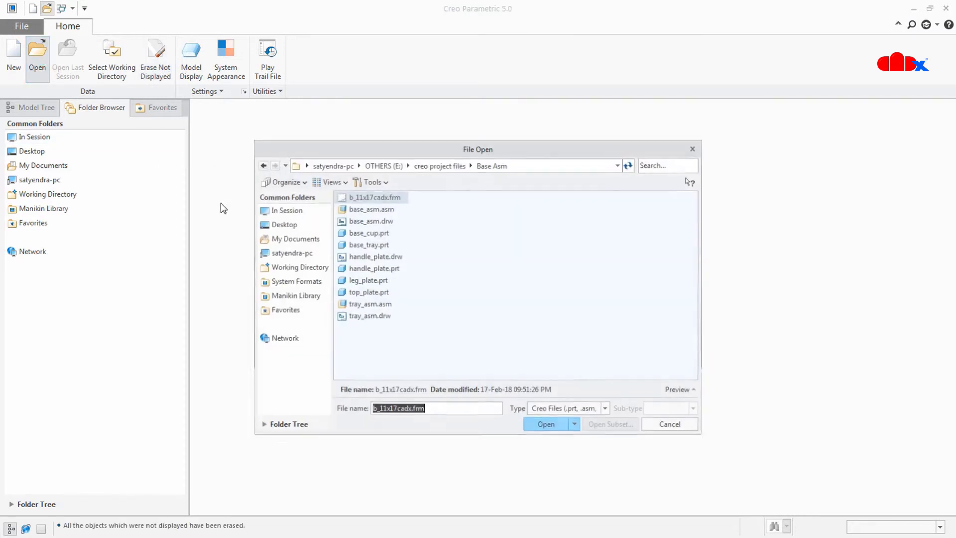
left_click(361, 305)
left_click(547, 426)
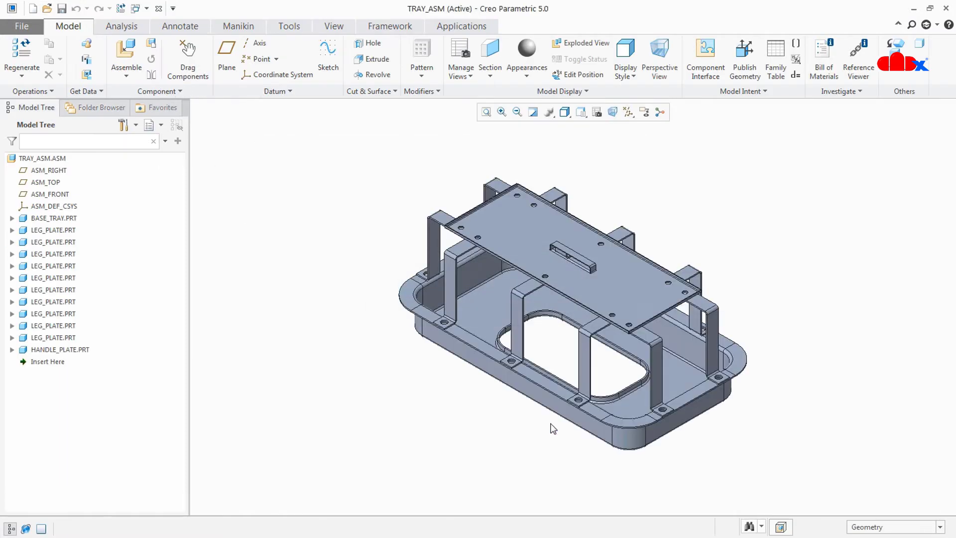
left_click(12, 218)
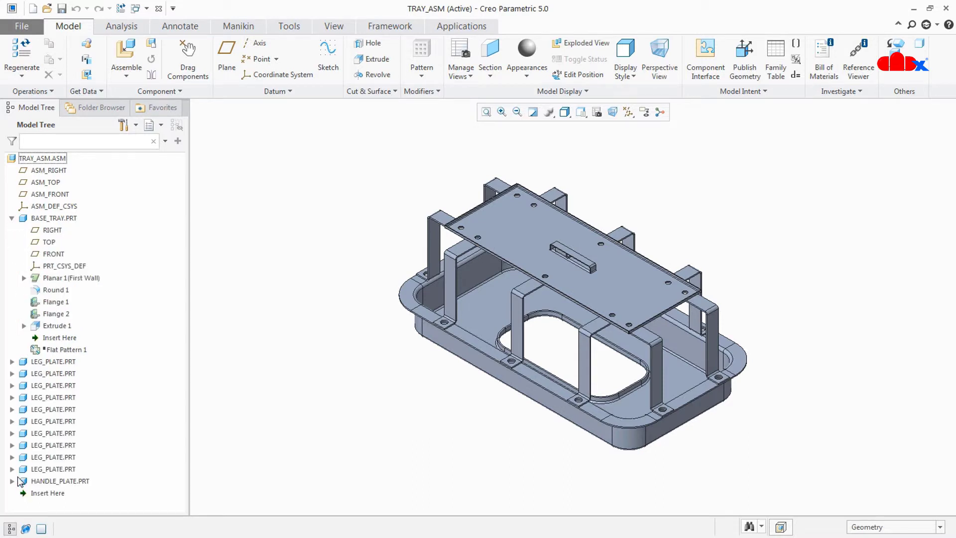
Step: Accept the loaded Tree Filters unchanged and collapse BASE_TRAY.PRT
left_click(123, 125)
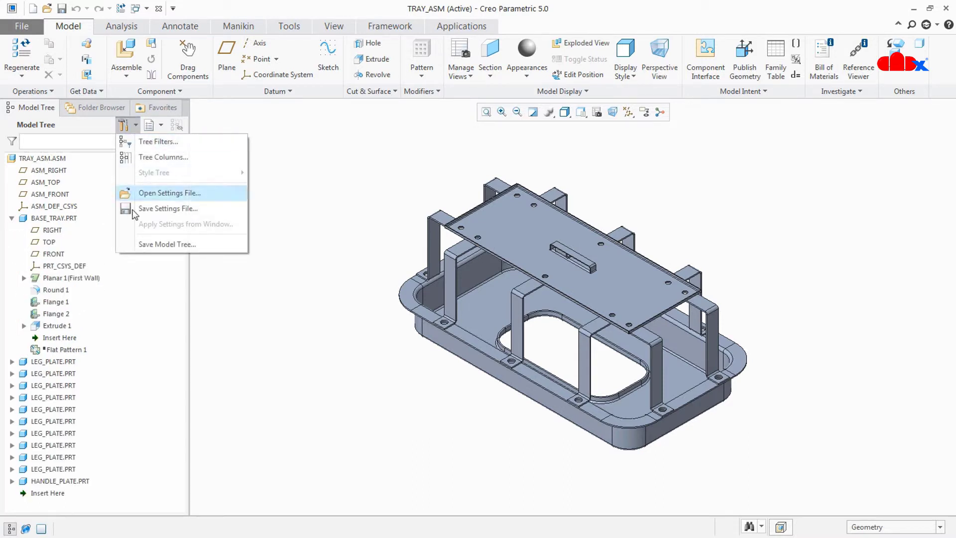
left_click(150, 141)
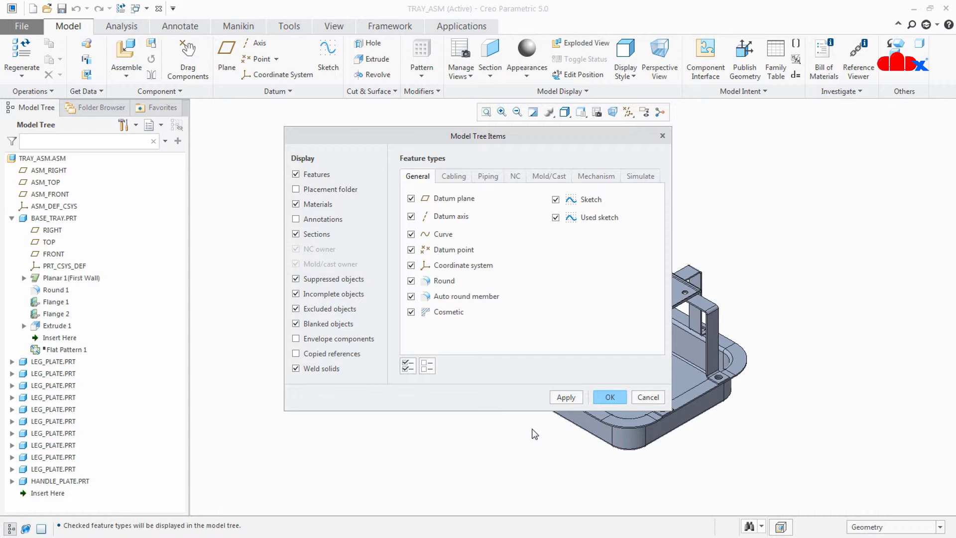
left_click(609, 396)
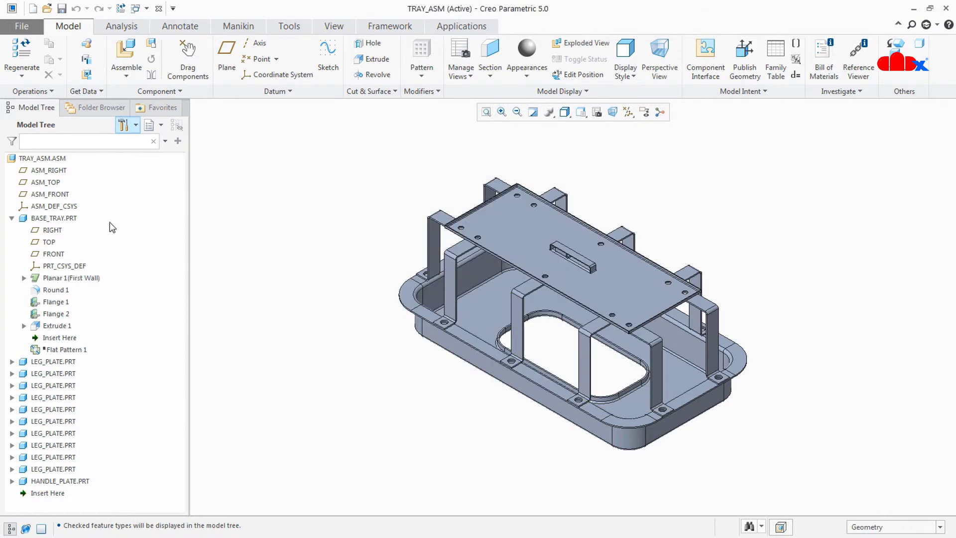
left_click(12, 218)
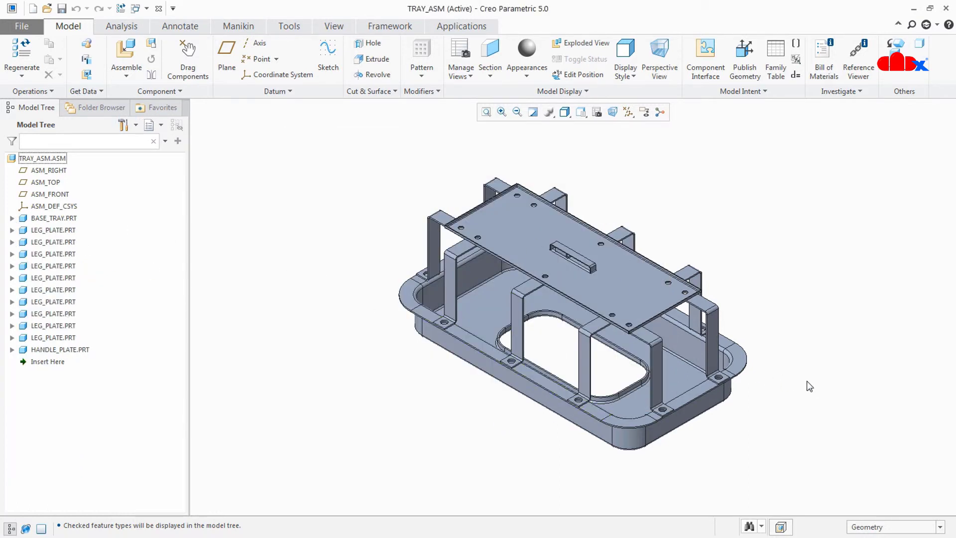